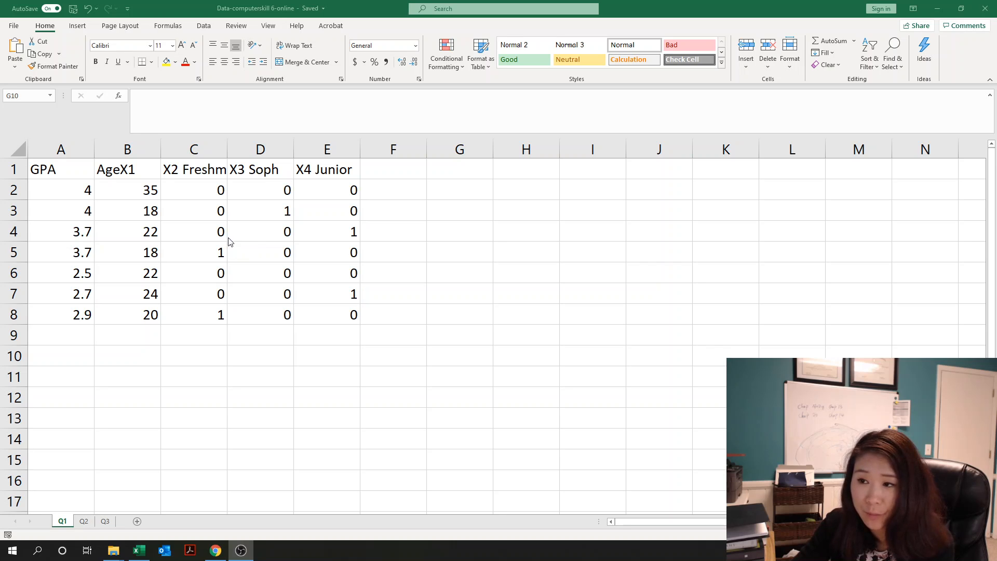
- Open the Regression tool from the data analysis tools
click(204, 26)
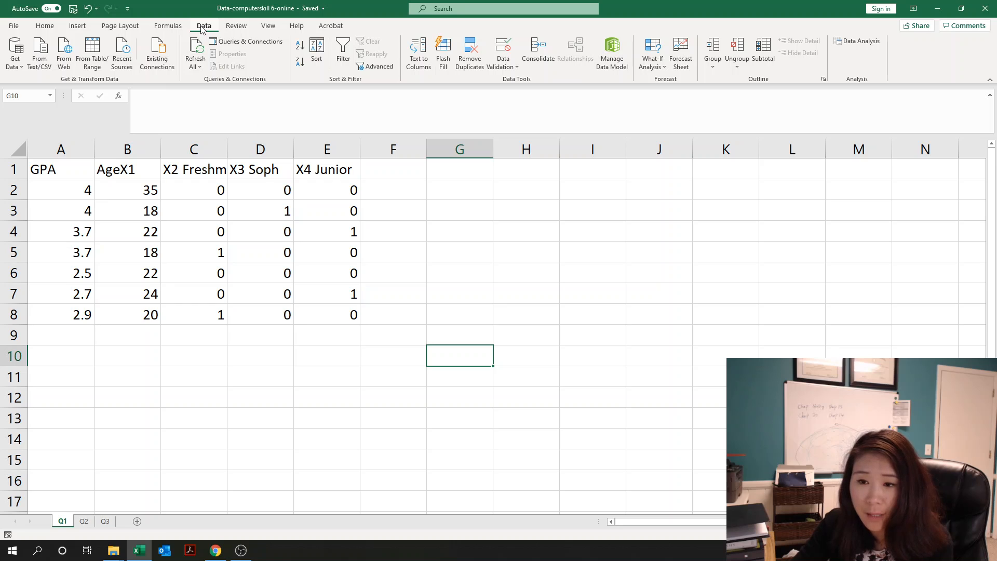
click(868, 42)
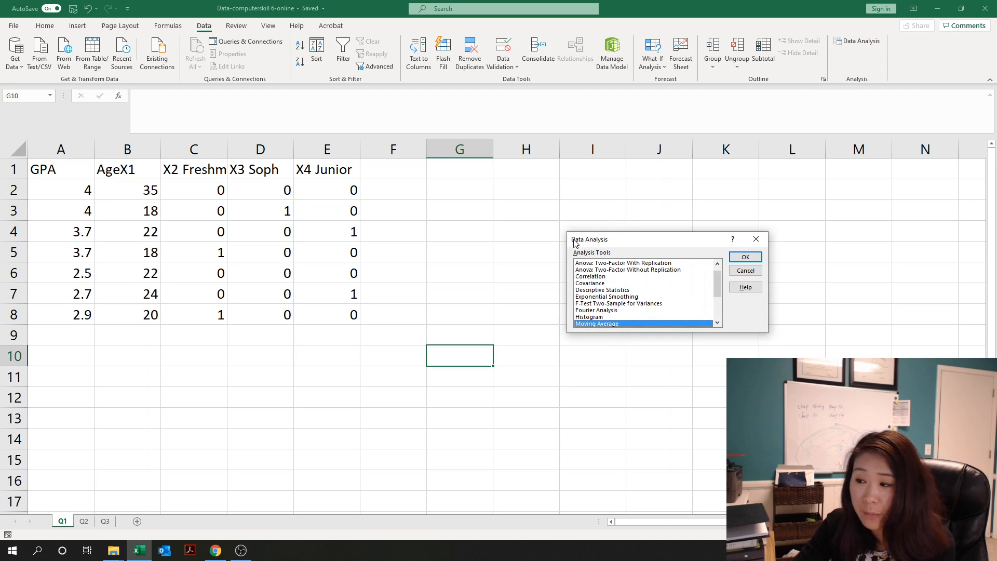
scroll(633, 296, down, 3)
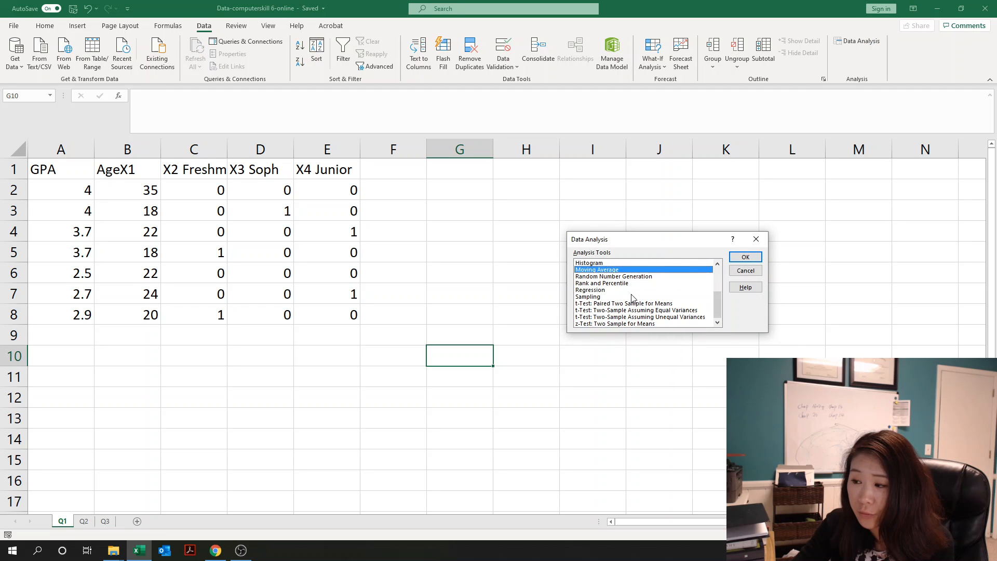
click(588, 289)
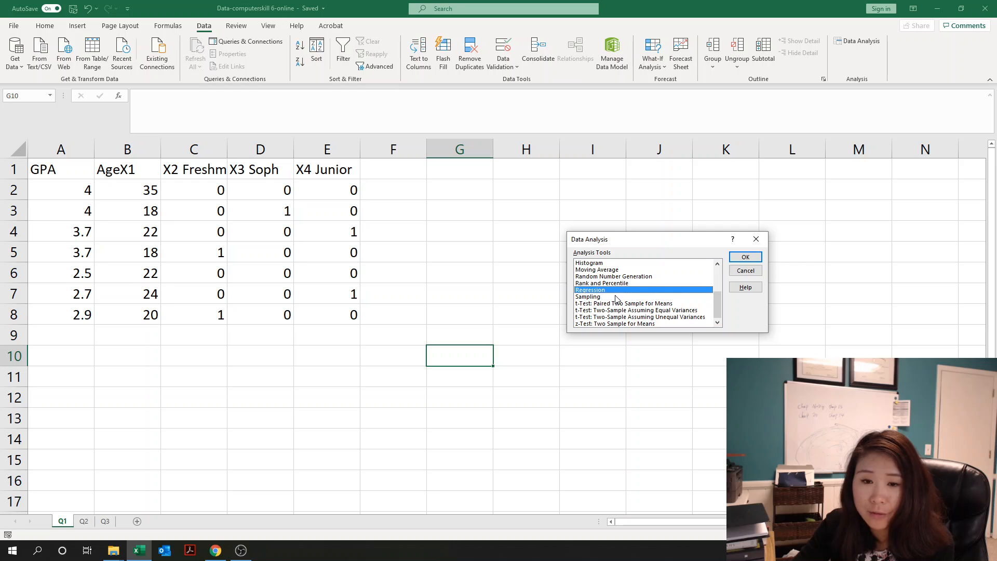
click(744, 258)
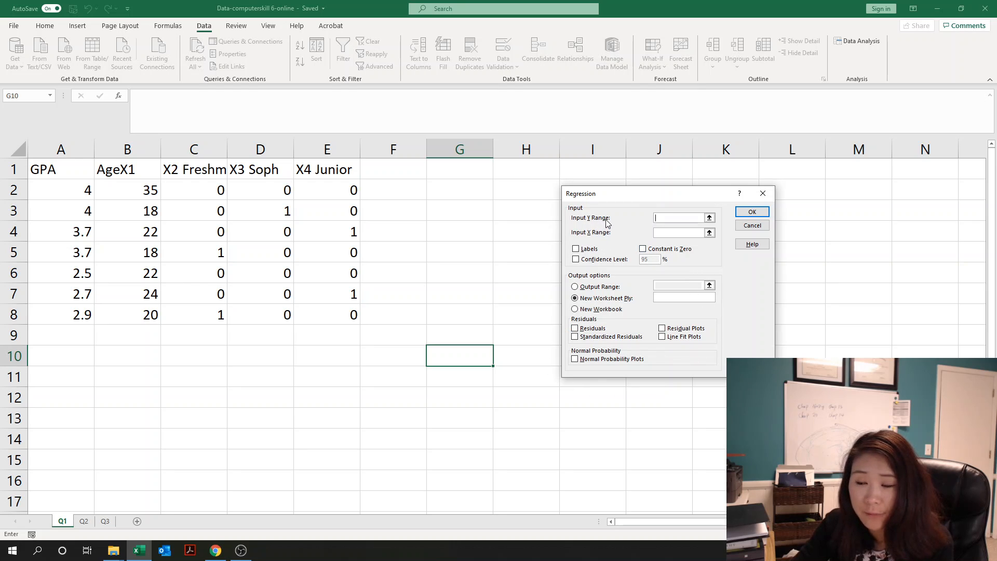
- Set the regression's Y range to $A$1:$A$8 and X range to $B$1:$E$8, treating the first row as labels
drag(66, 165, 42, 312)
click(691, 235)
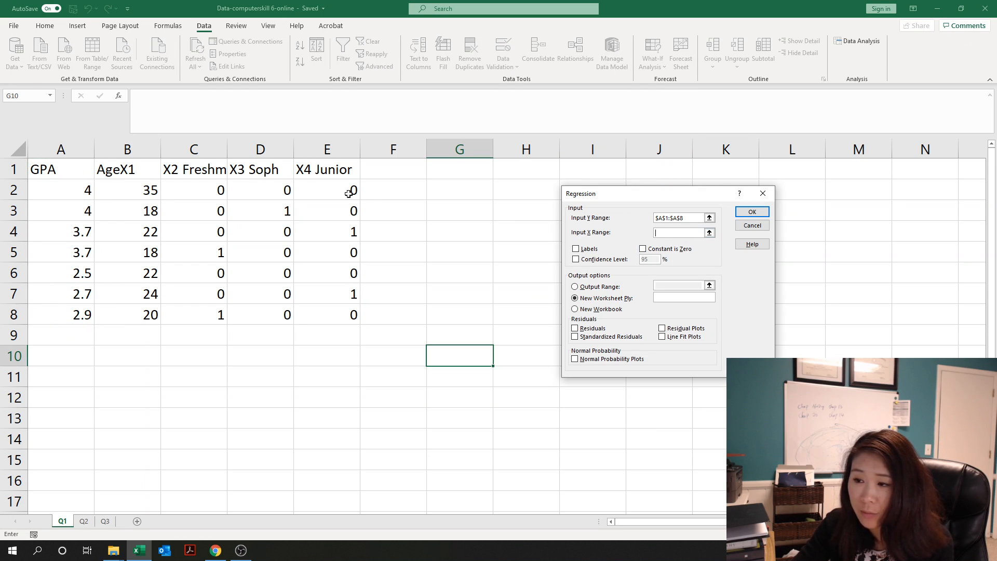
drag(125, 169, 314, 313)
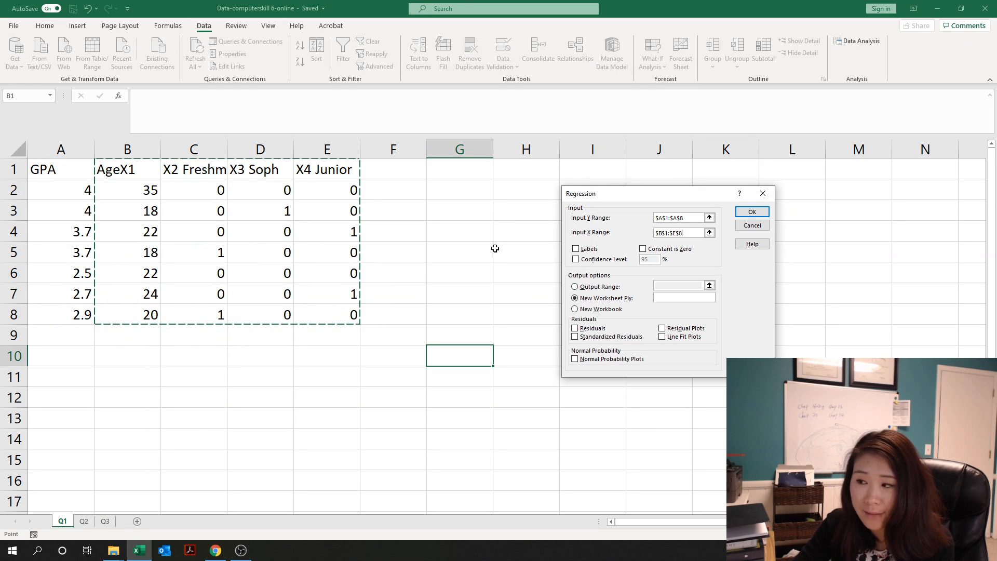
click(576, 250)
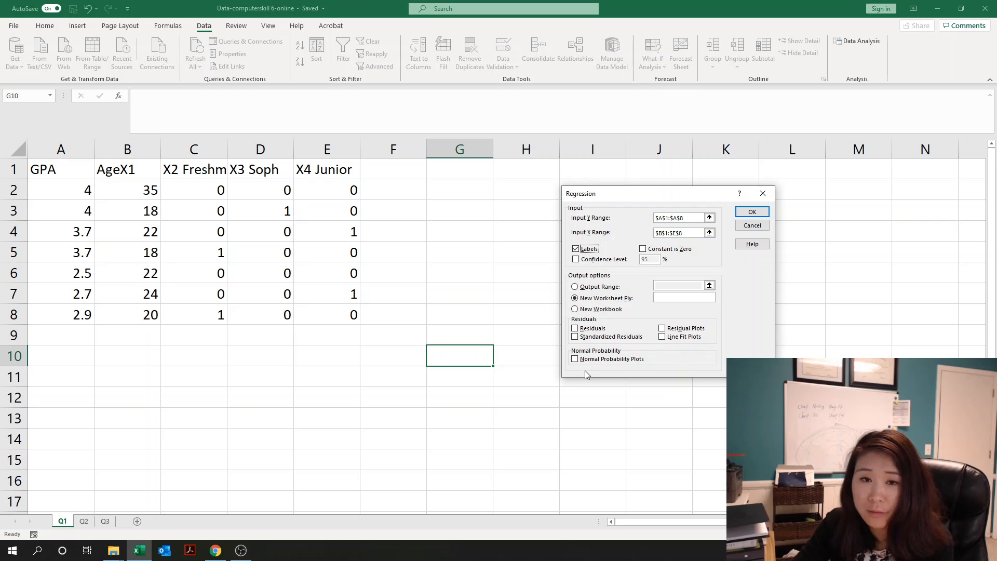
- Include residuals, standardized residuals, line fit plots and normal probability plots, and run the regression to a new worksheet
click(575, 329)
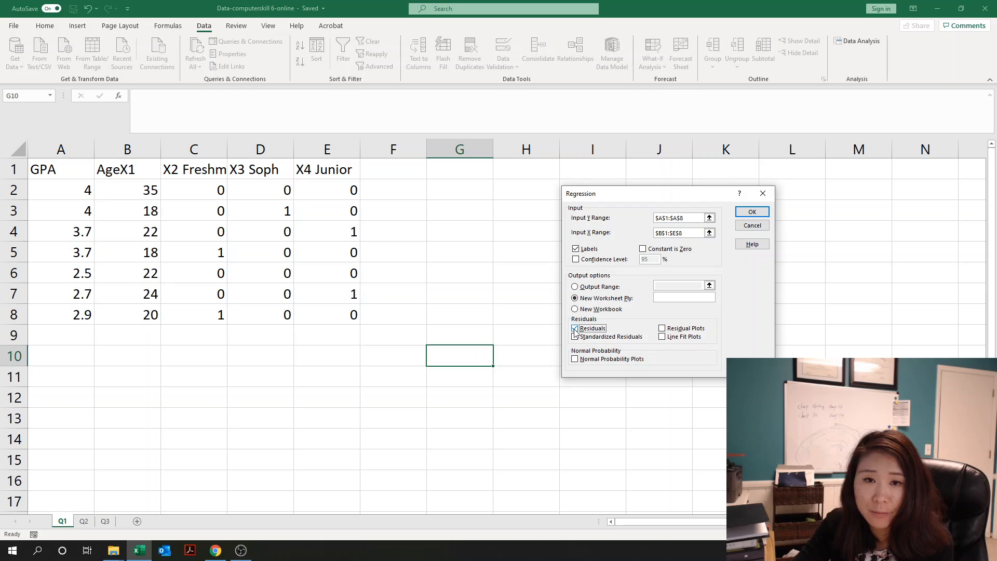
click(575, 337)
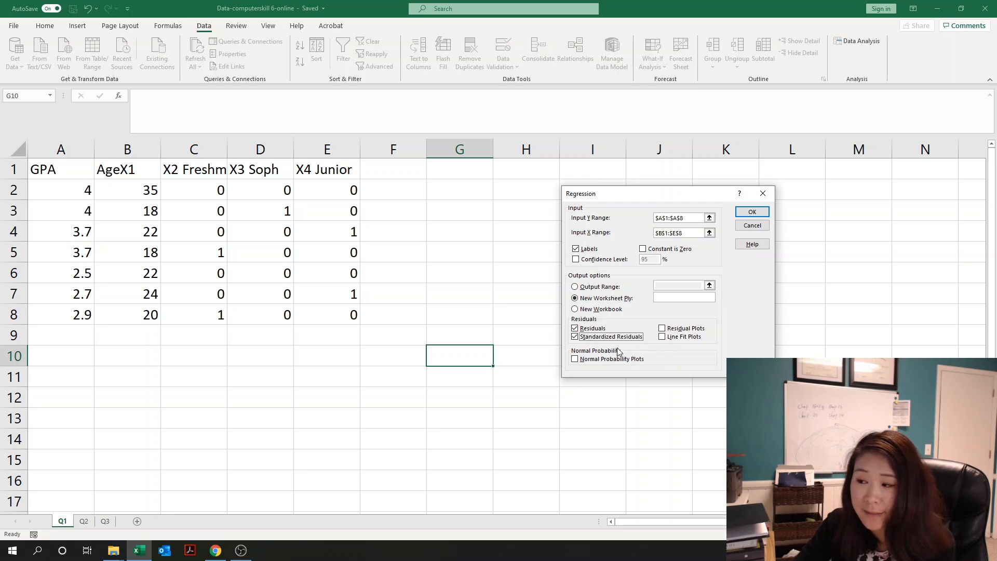
click(663, 337)
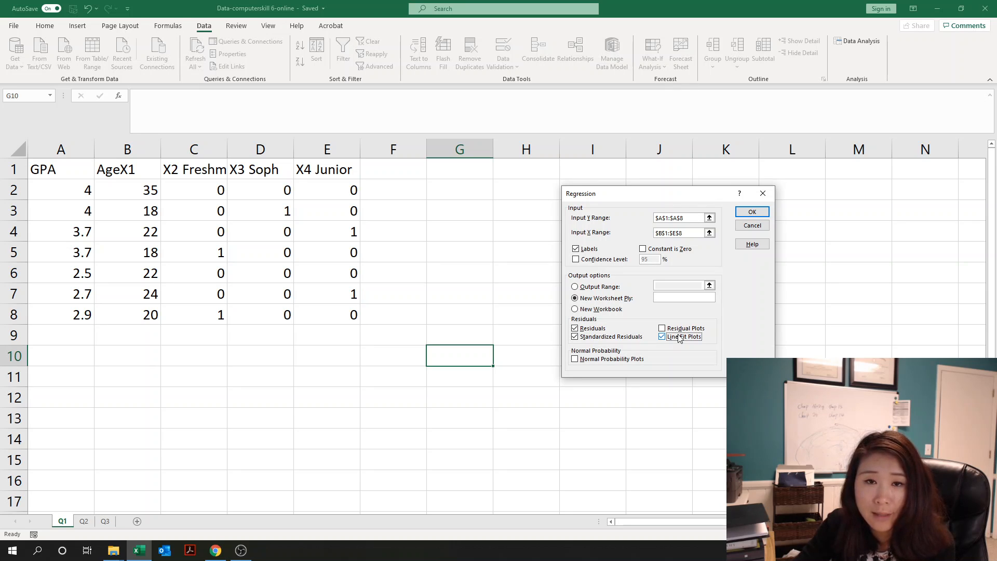
click(575, 360)
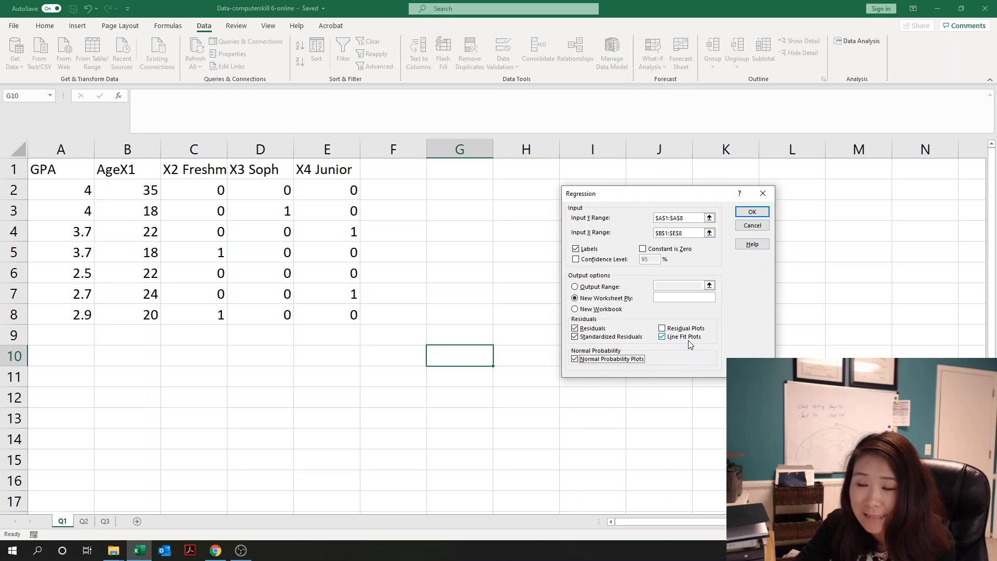
click(751, 211)
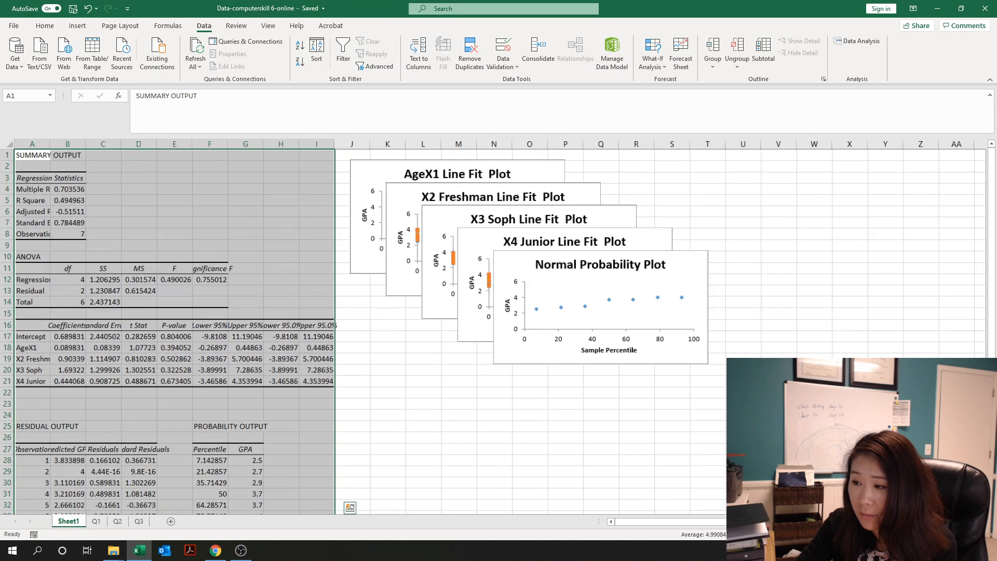
- Spread the four overlapping line fit plots into a two-by-two grid over the summary output
drag(936, 535, 940, 534)
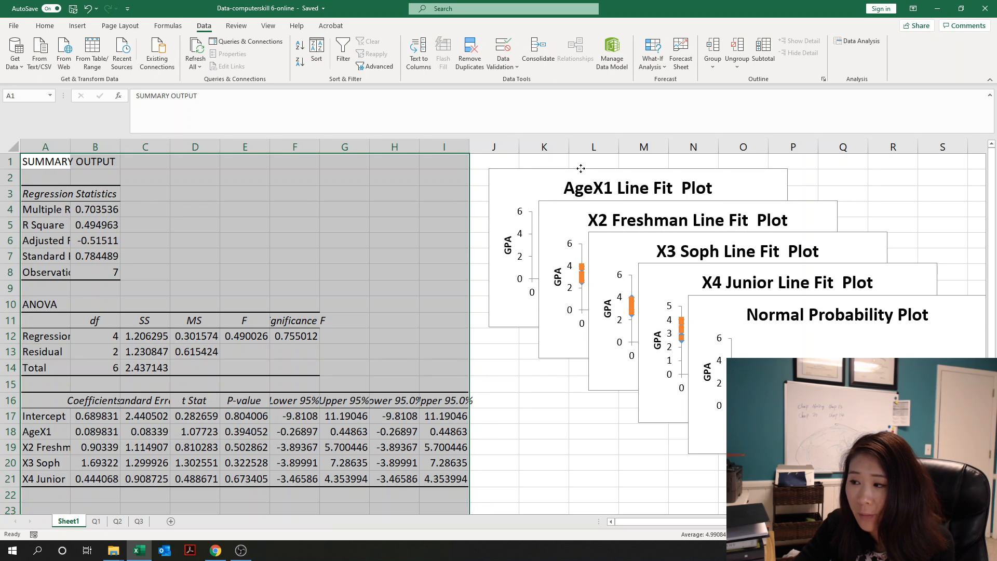
drag(582, 174, 73, 168)
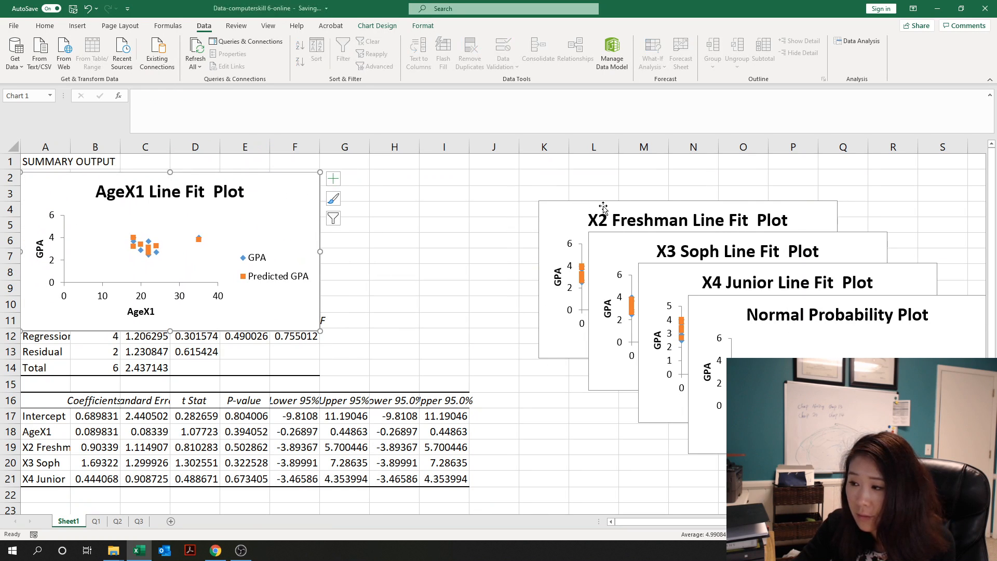
drag(573, 201, 360, 166)
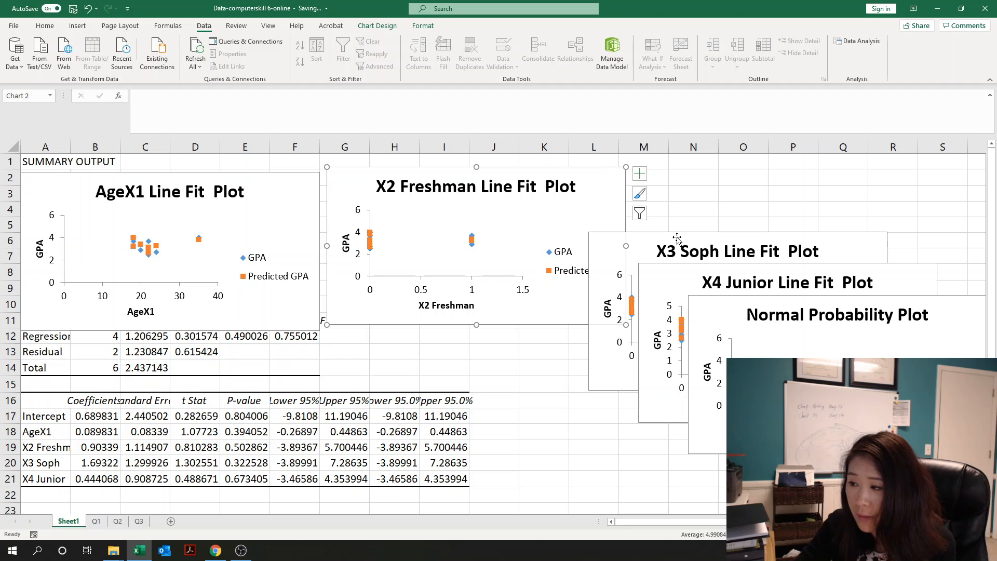
drag(675, 236, 107, 337)
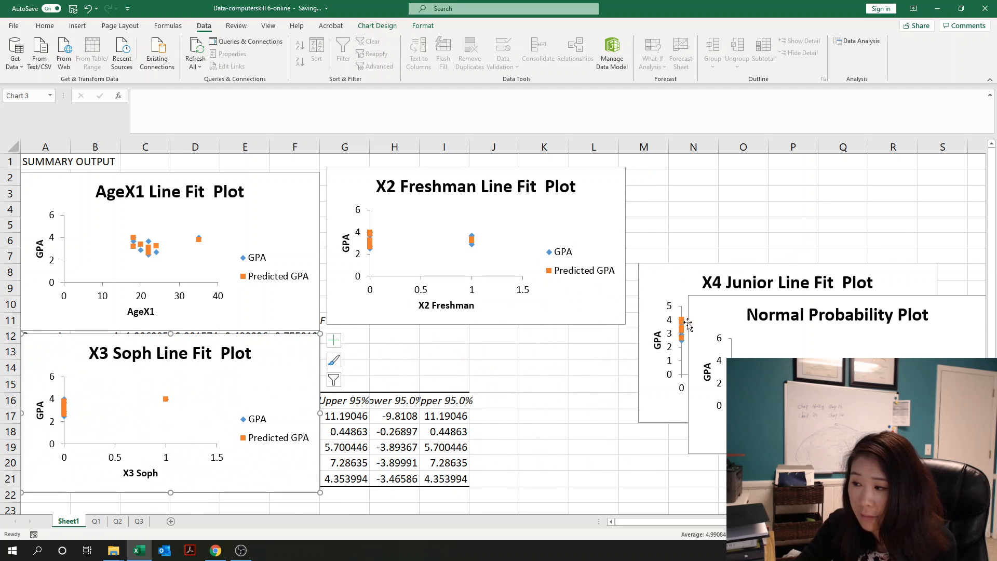
drag(717, 267, 418, 343)
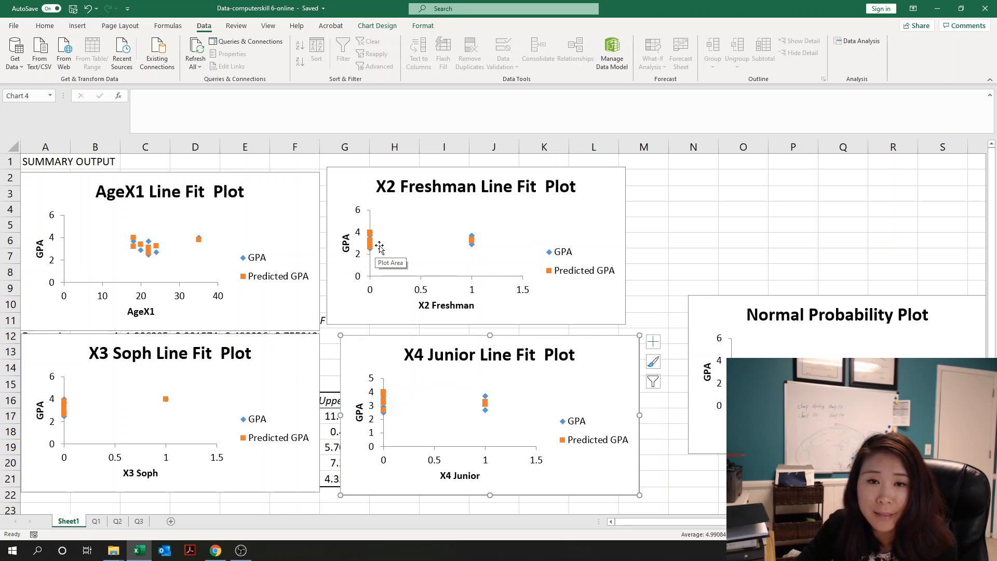
- Delete the X2 Freshman, X3 Soph and X4 Junior line fit plots
click(372, 293)
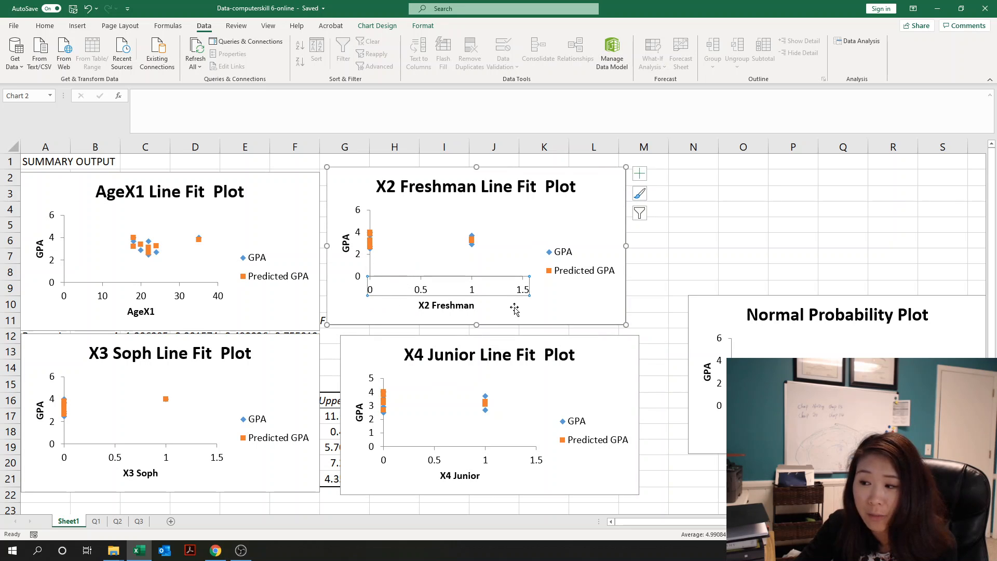
click(359, 283)
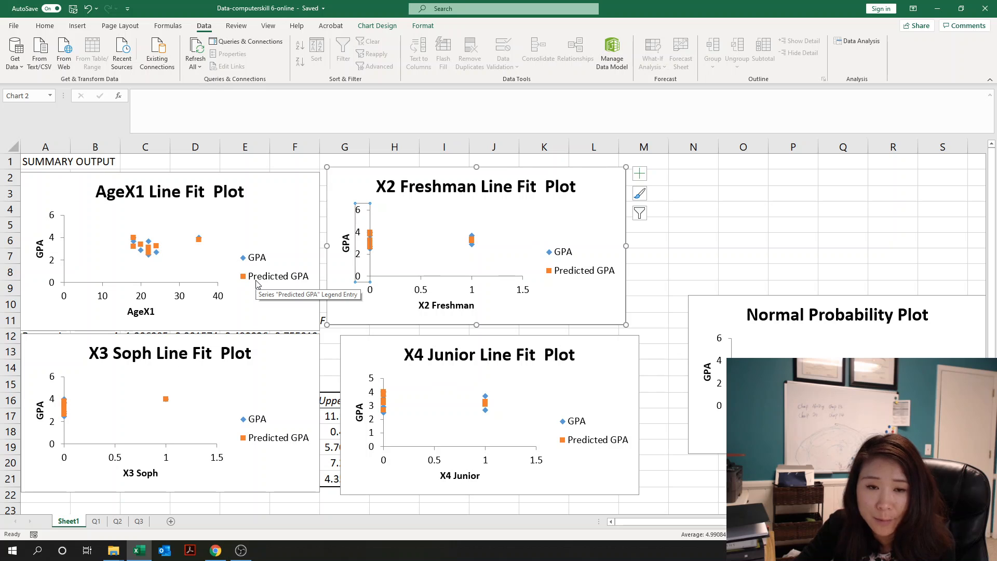
click(345, 167)
click(307, 355)
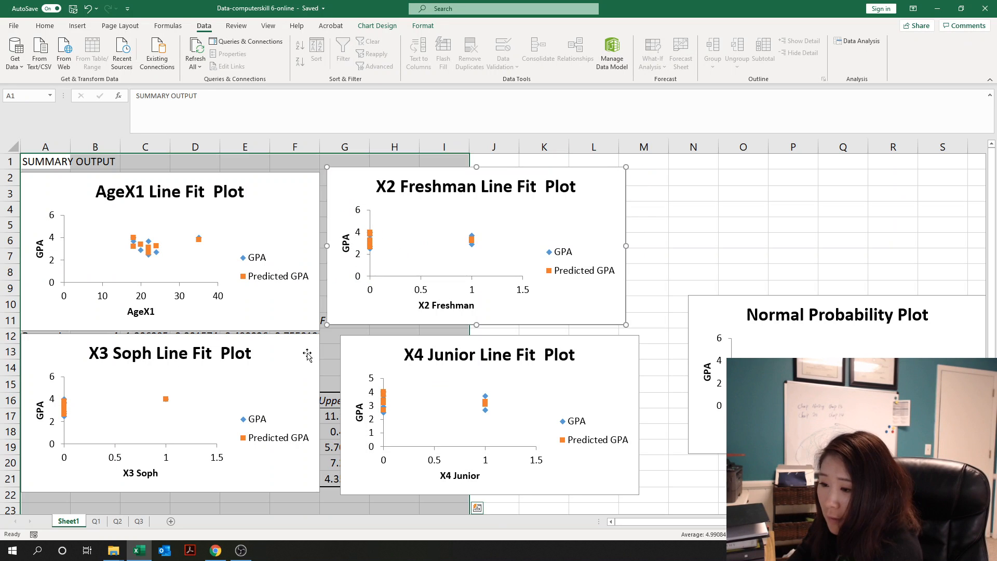
key(Delete)
click(308, 355)
key(Delete)
click(429, 356)
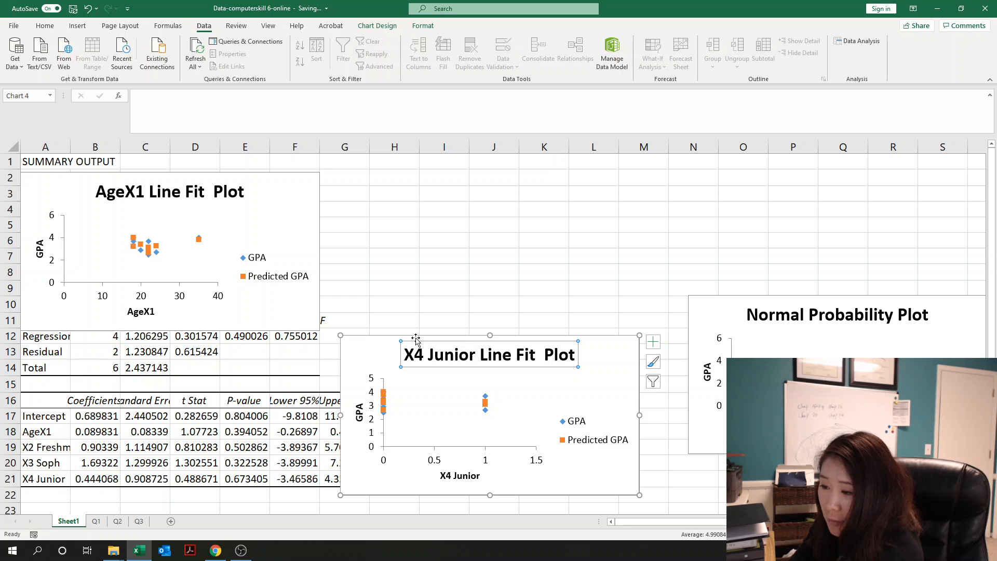
click(416, 340)
key(Delete)
- Move the AgeX1 line fit plot away from column A and enlarge it to span roughly columns B to I, rows 3 to 16
click(310, 266)
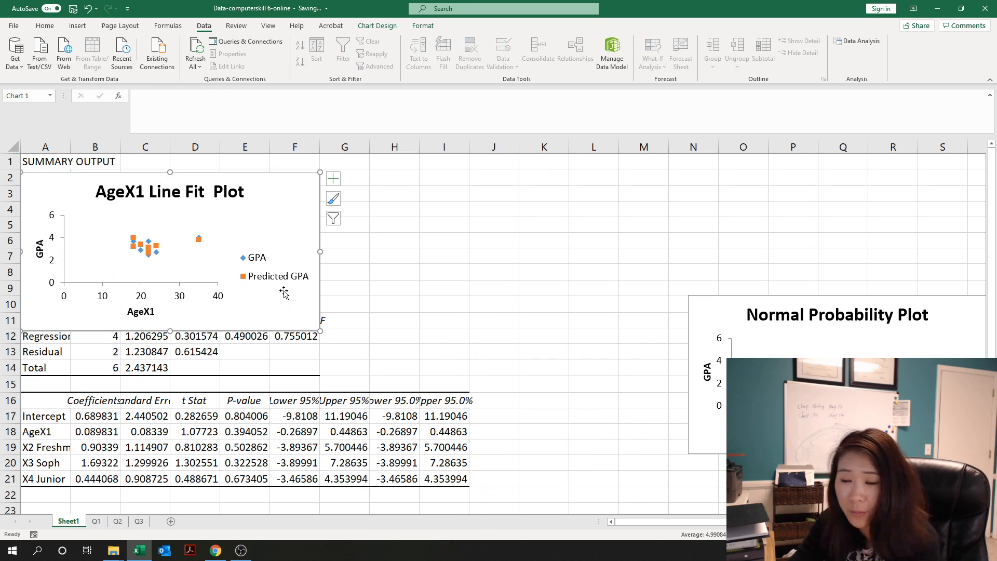
drag(261, 176, 417, 190)
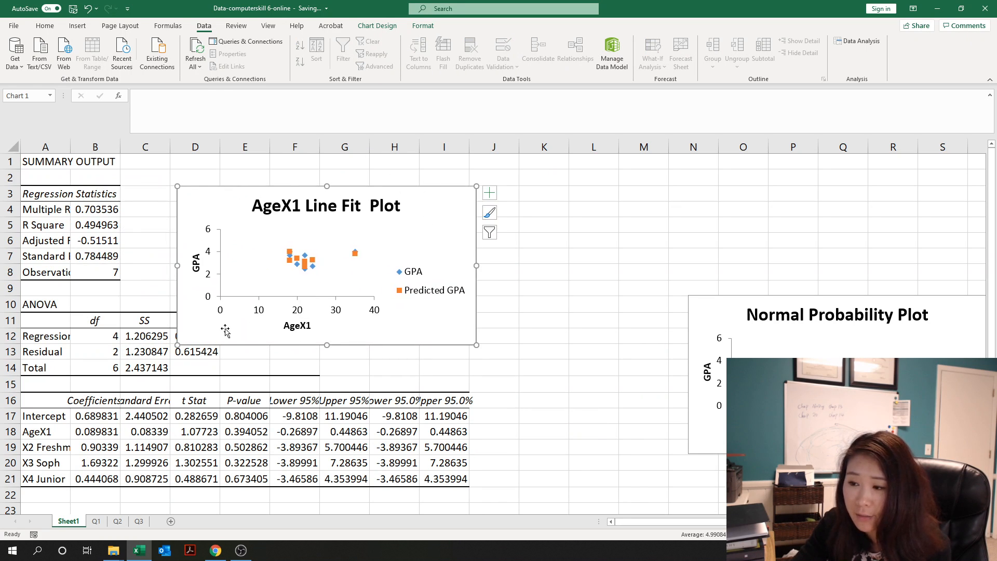
drag(177, 344, 97, 417)
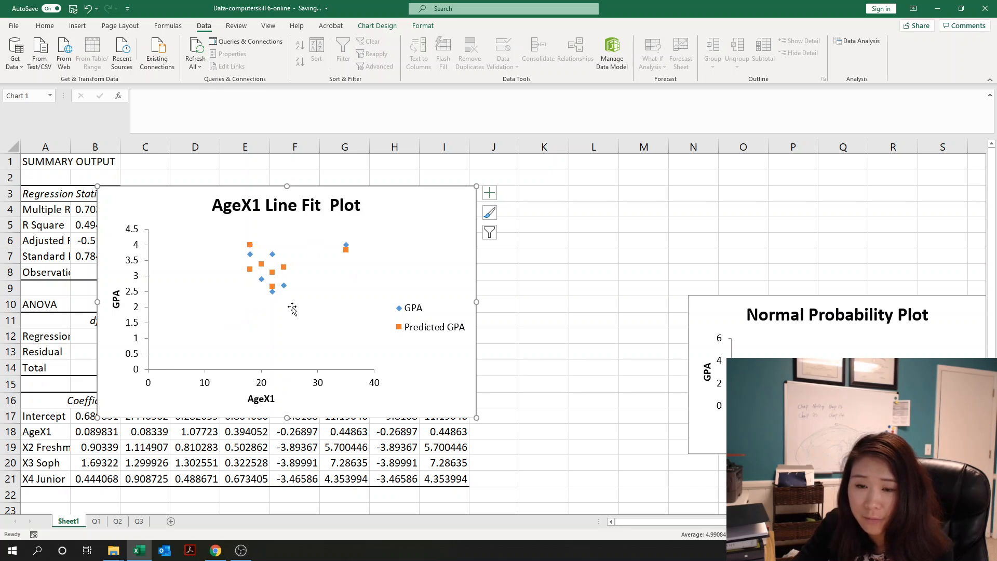
- Remove the Predicted GPA series from the AgeX1 line fit plot and add a linear trendline to the GPA series
click(346, 251)
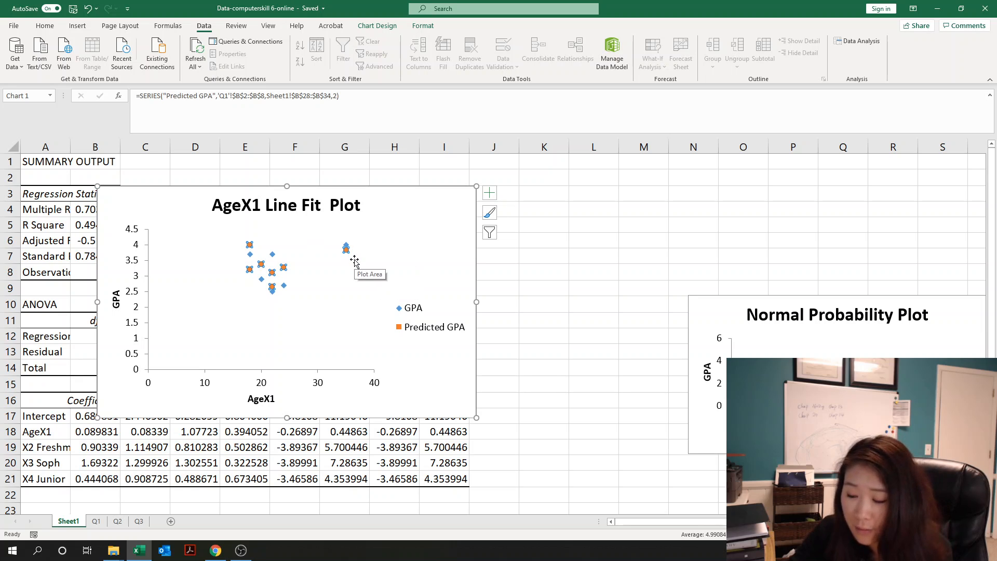
key(Delete)
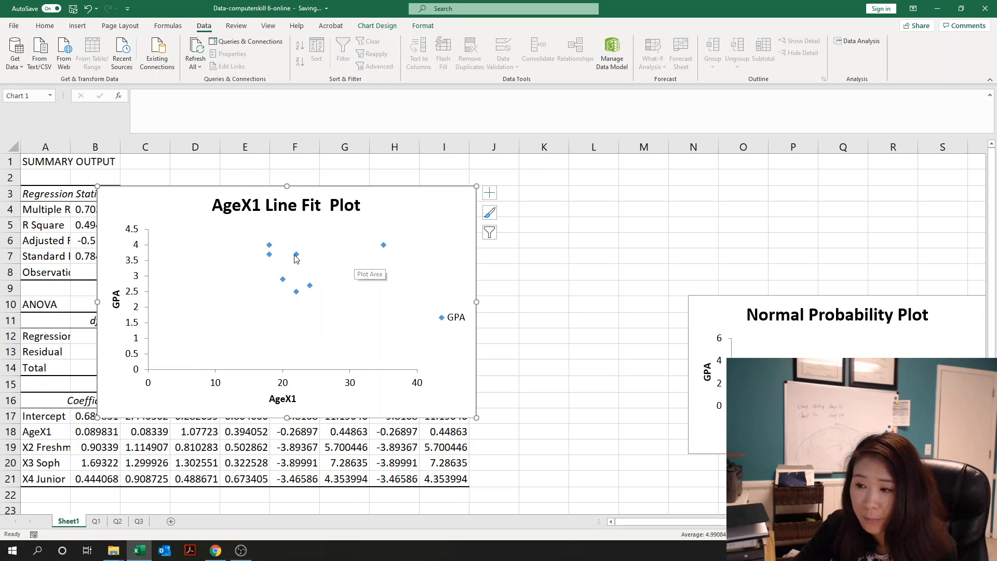
click(297, 256)
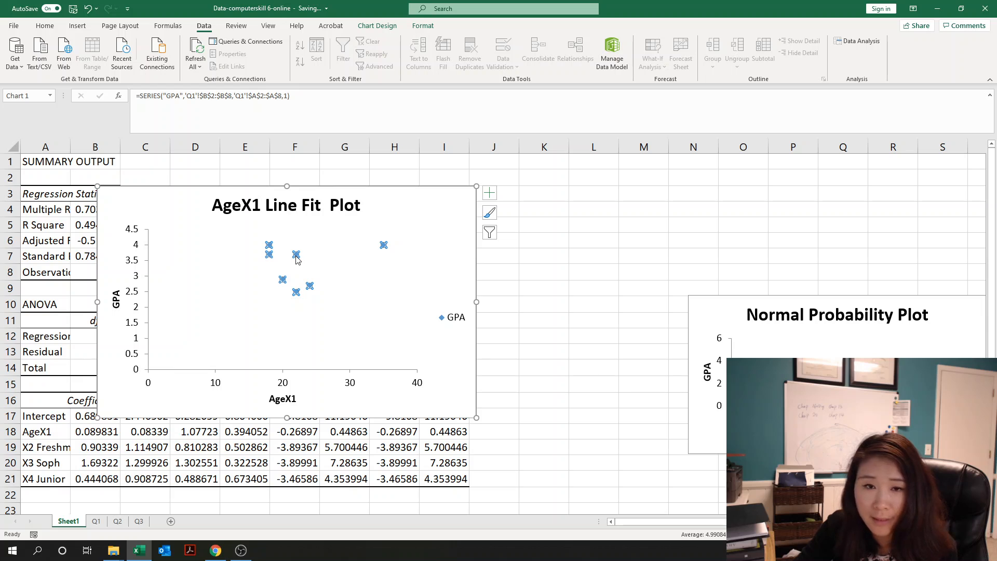
right_click(296, 257)
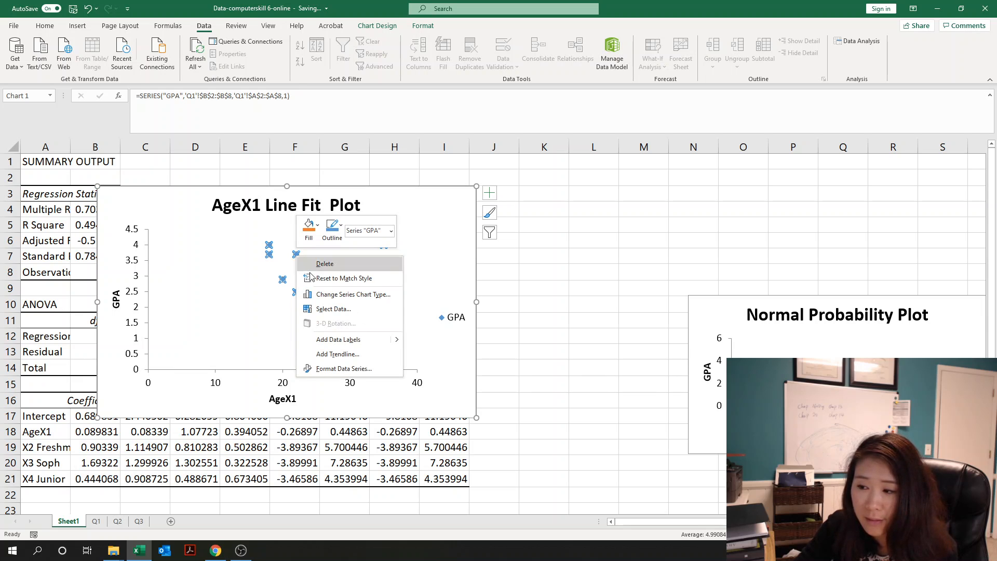
click(347, 352)
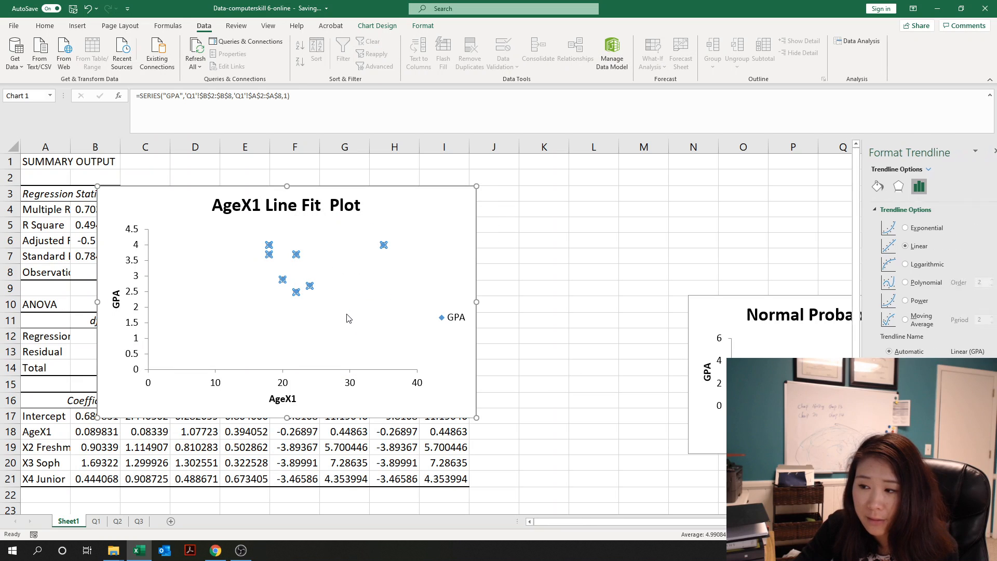